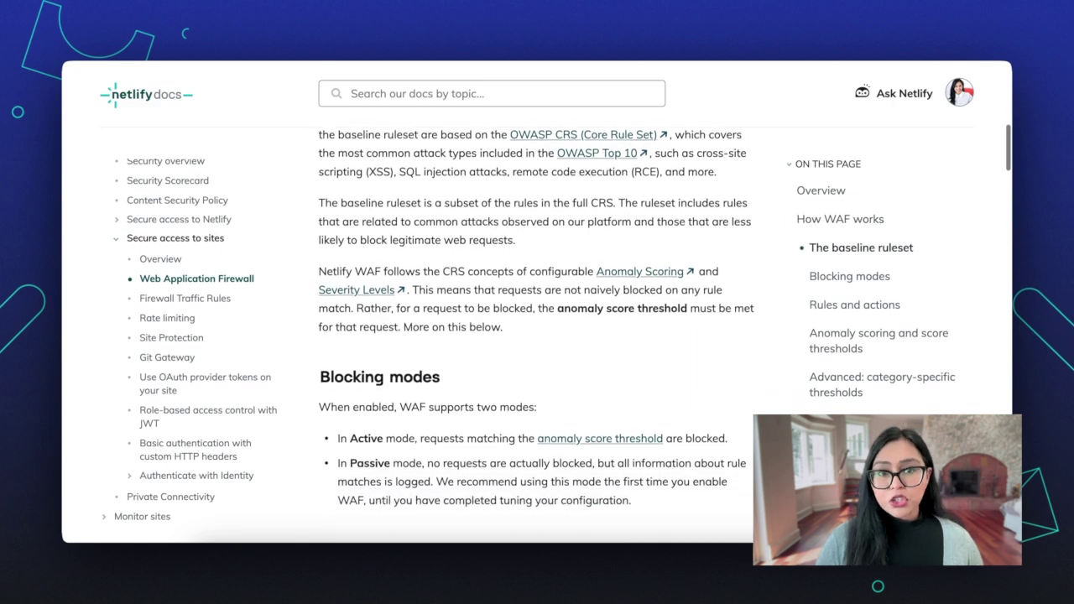
Read the Web Application Firewall documentation on blocking modes and on rules and their actions
scroll(537, 335, down, 3)
scroll(537, 336, down, 4)
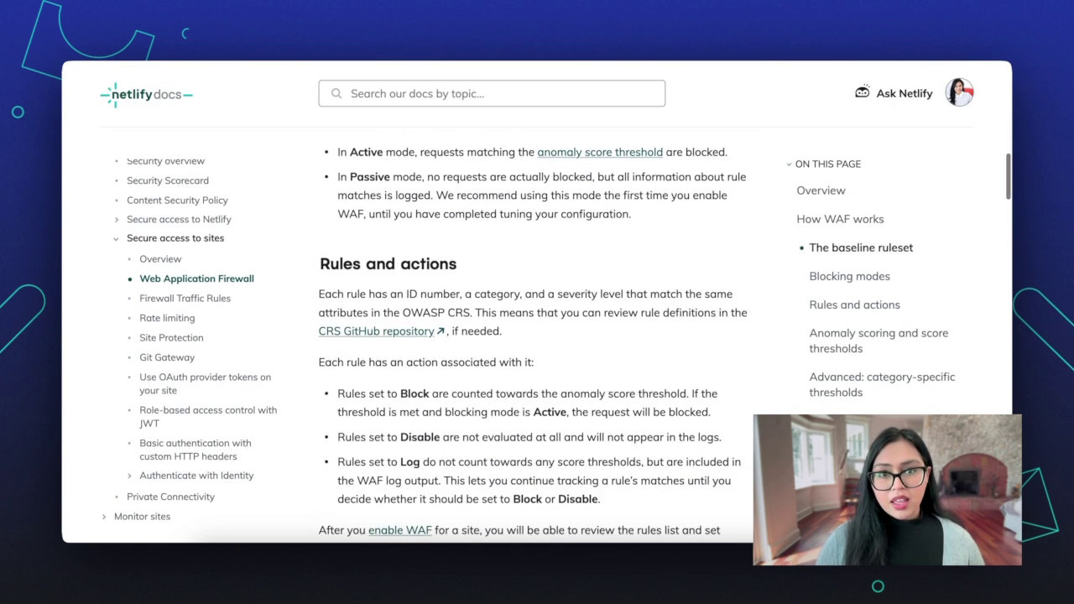
scroll(537, 336, down, 4)
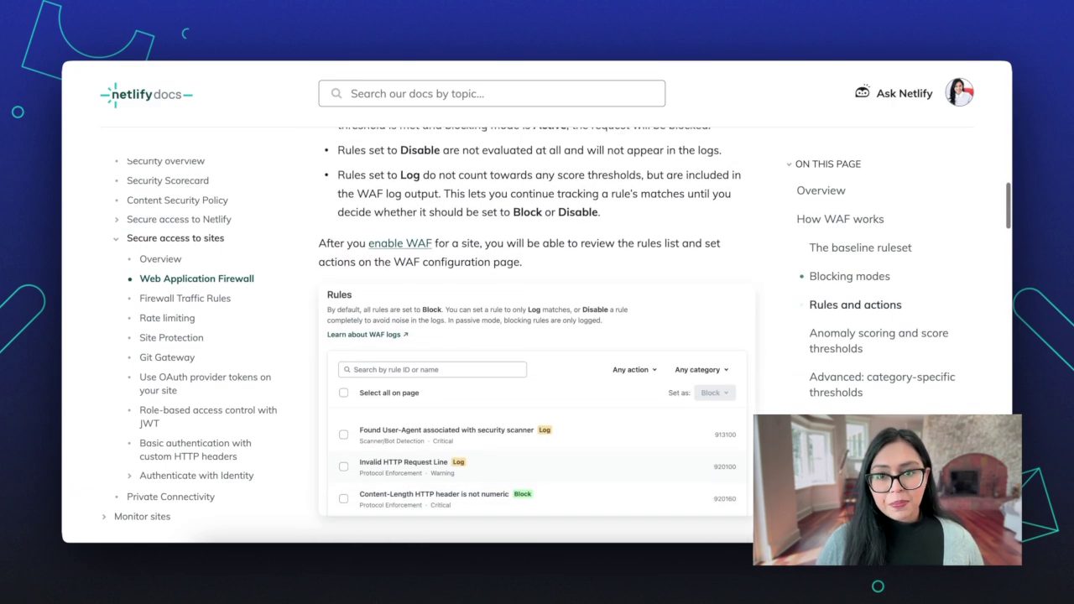
scroll(537, 335, down, 4)
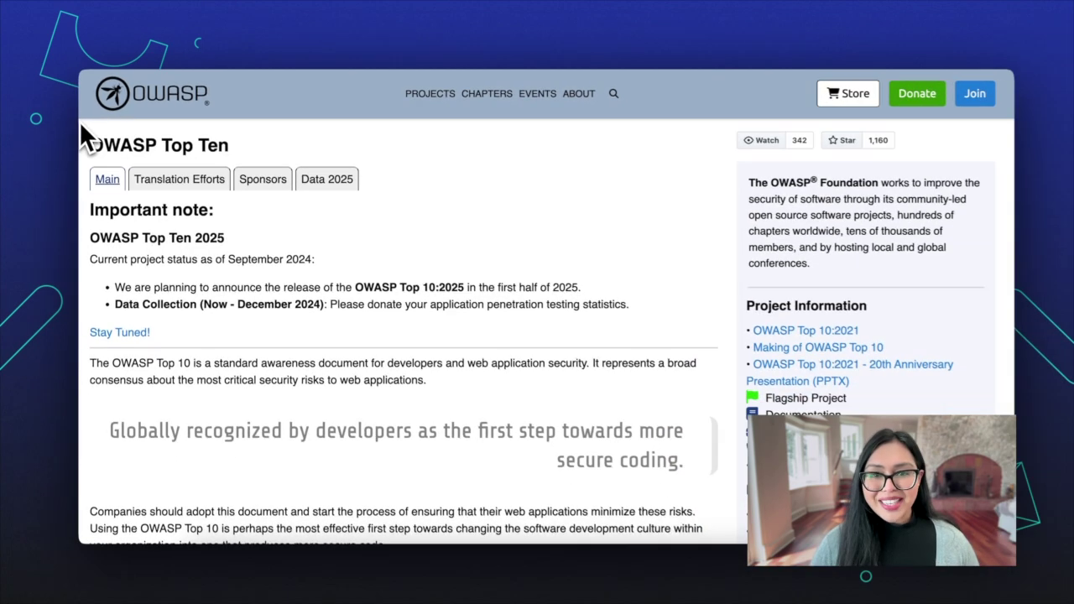
Review the OWASP Top Ten page, including the 2017 to 2021 comparison and the descriptions of each security risk
scroll(80, 126, down, 1)
scroll(394, 302, down, 3)
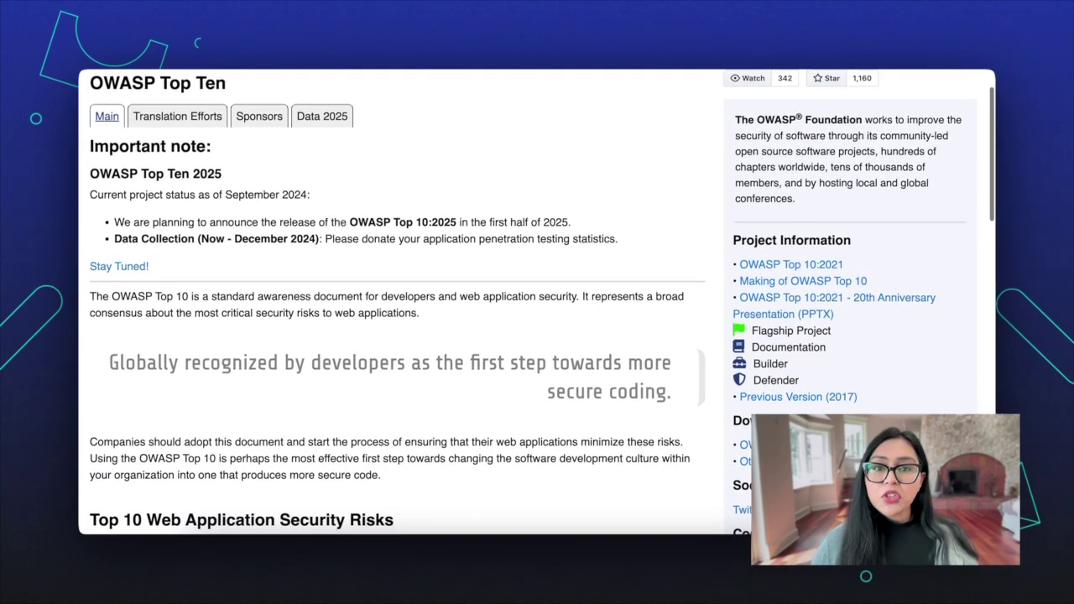
scroll(394, 303, down, 3)
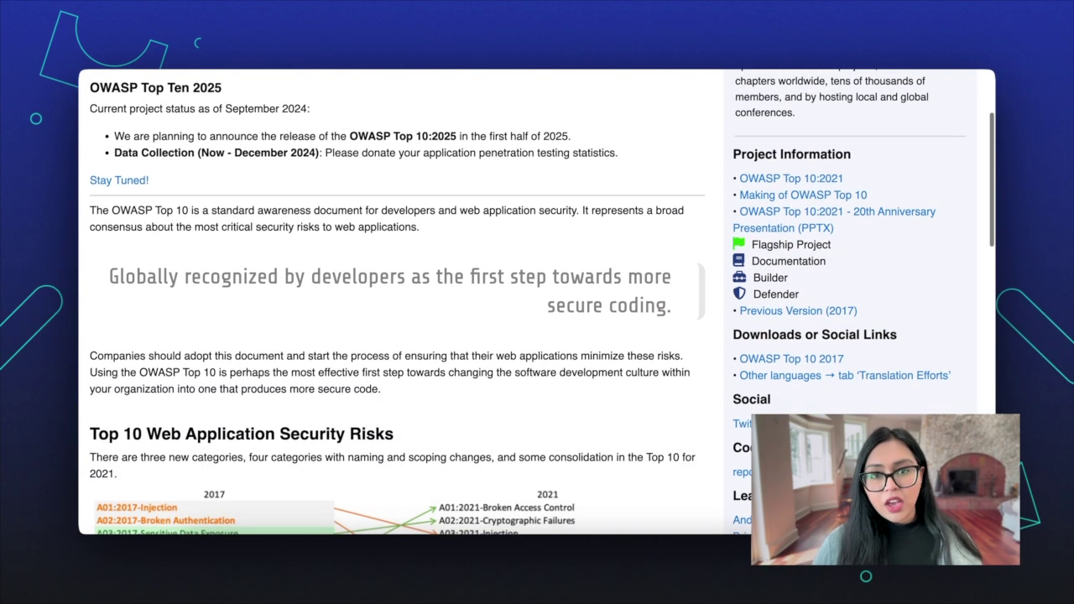
scroll(394, 302, down, 3)
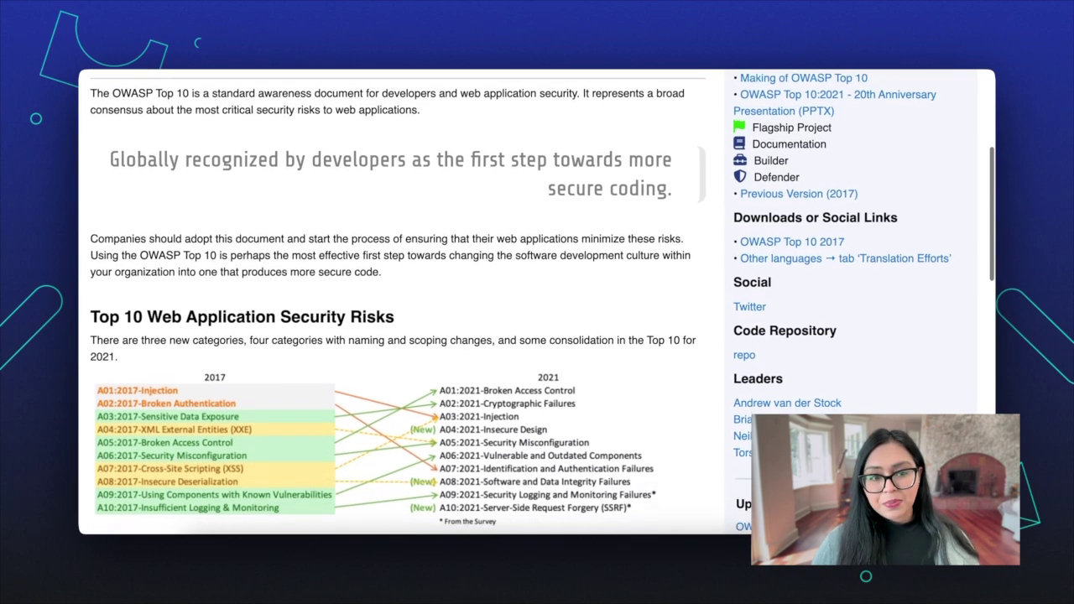
scroll(395, 302, down, 3)
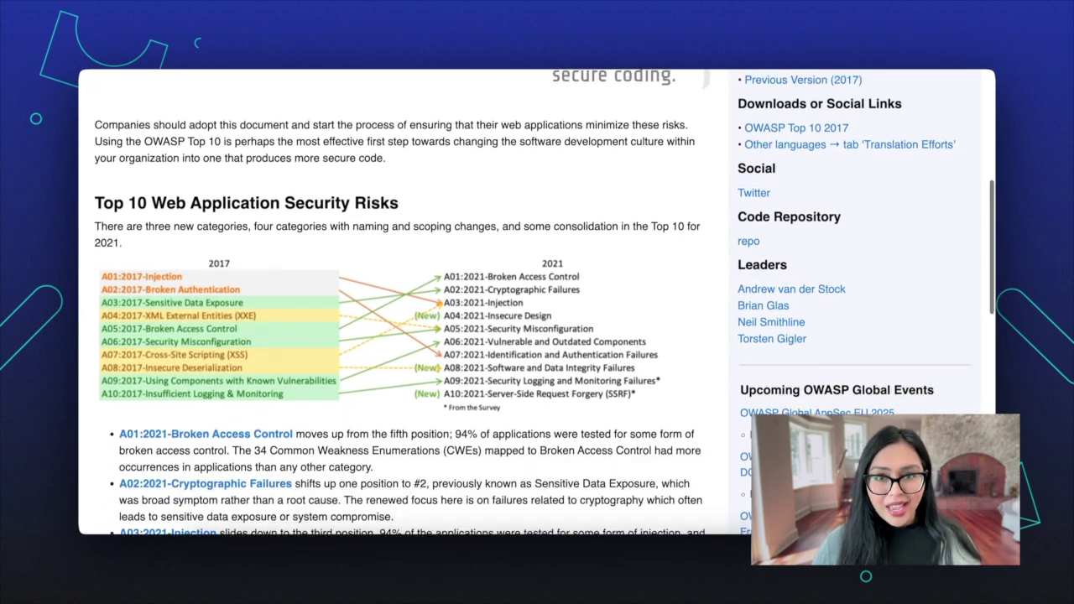
scroll(395, 302, down, 4)
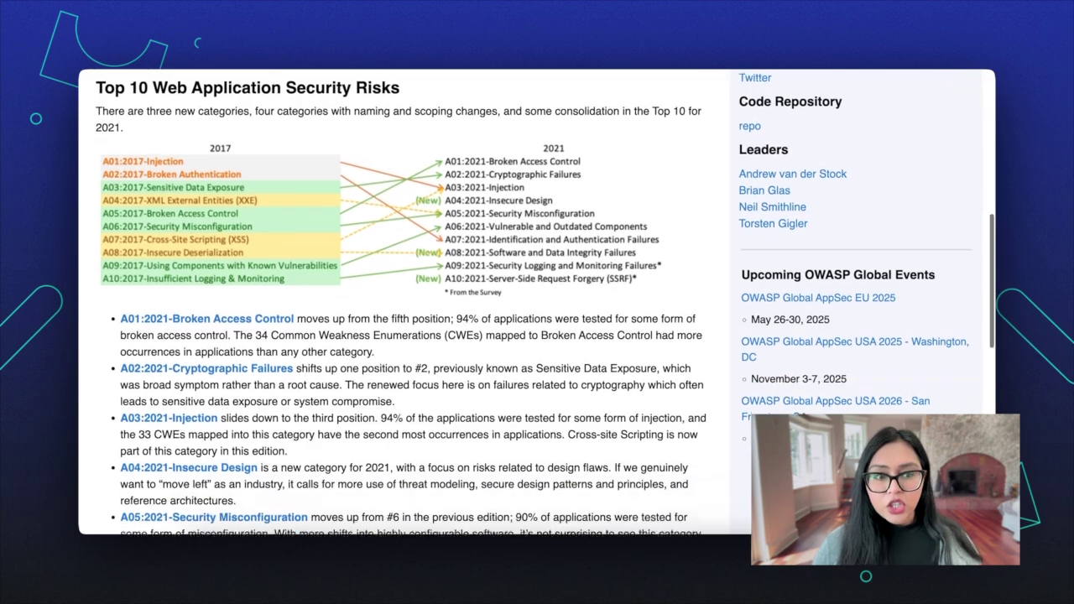
scroll(394, 302, down, 3)
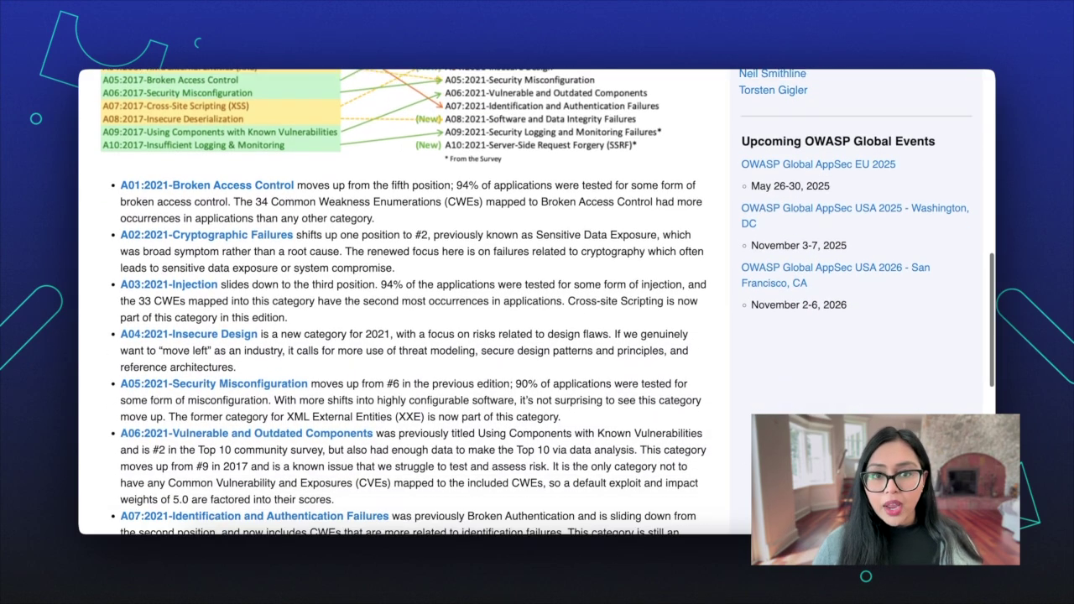
scroll(394, 302, down, 2)
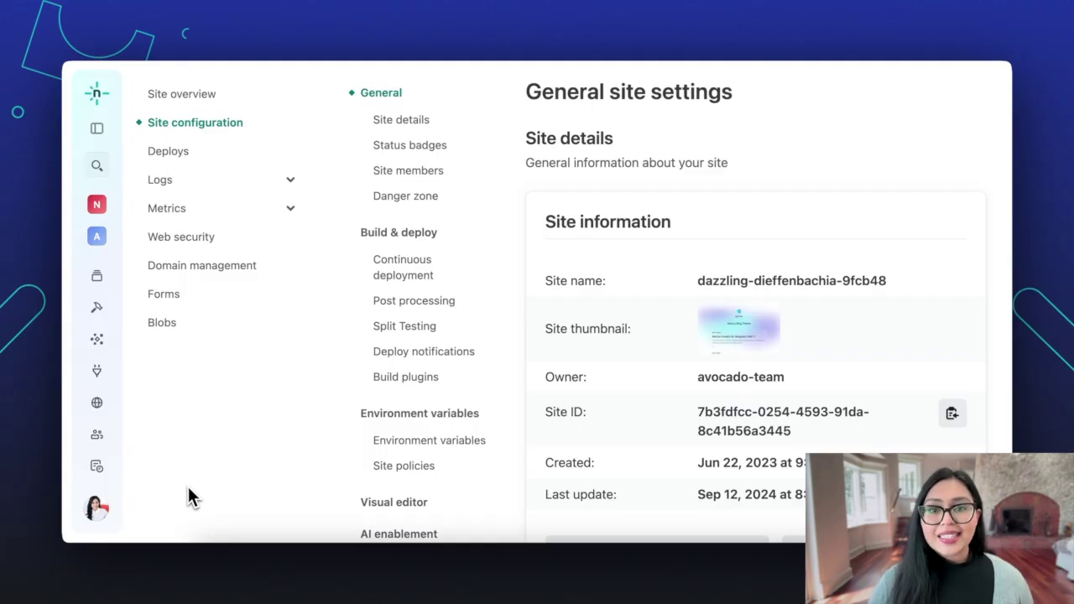
Start enabling a log drain for the site and choose Datadog as the log drain service
click(290, 179)
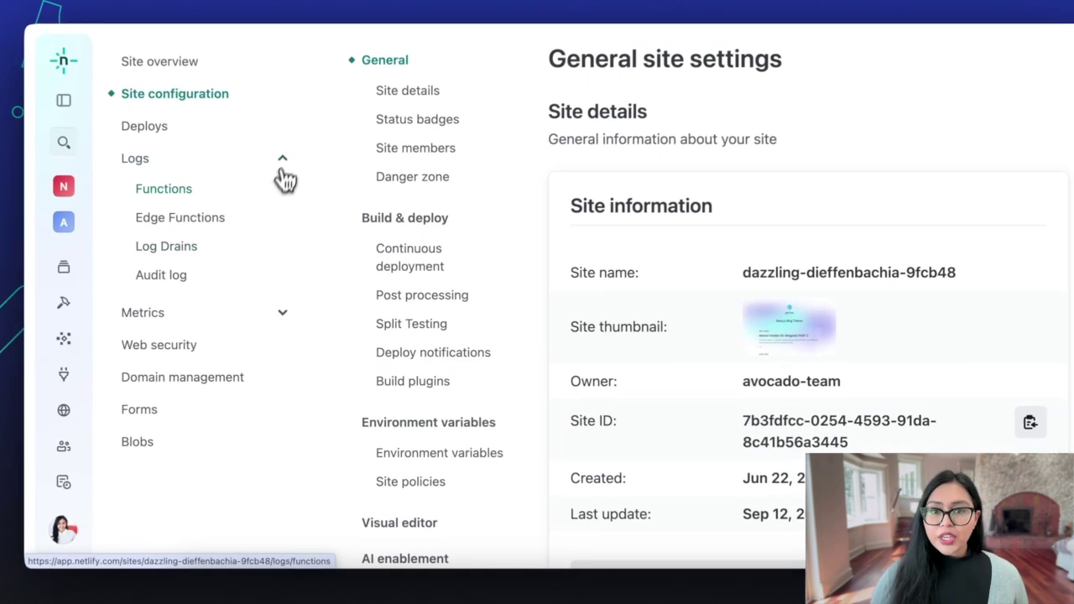
click(254, 250)
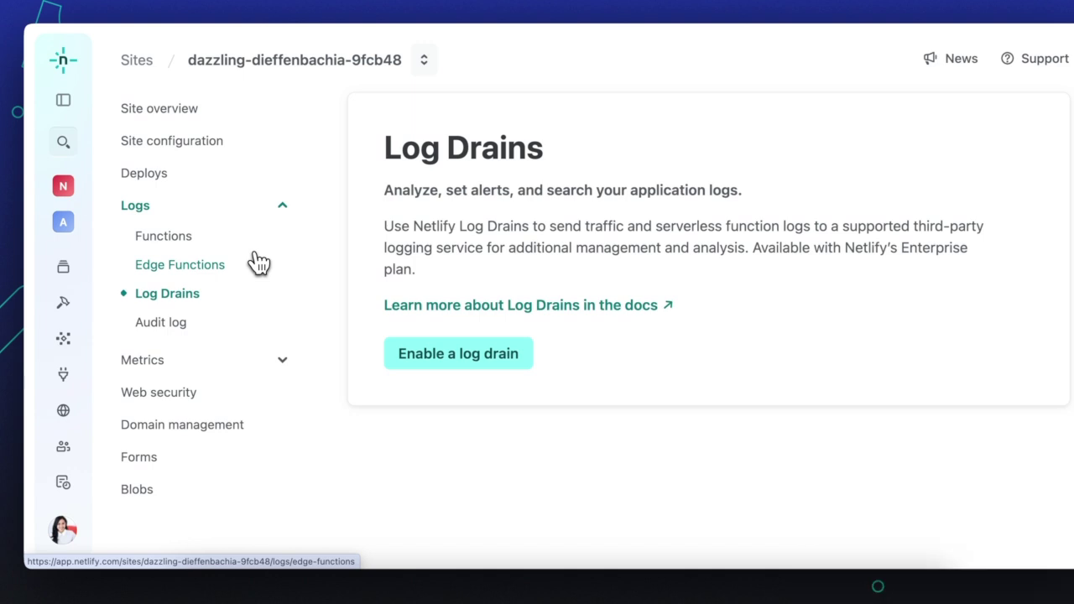
click(403, 360)
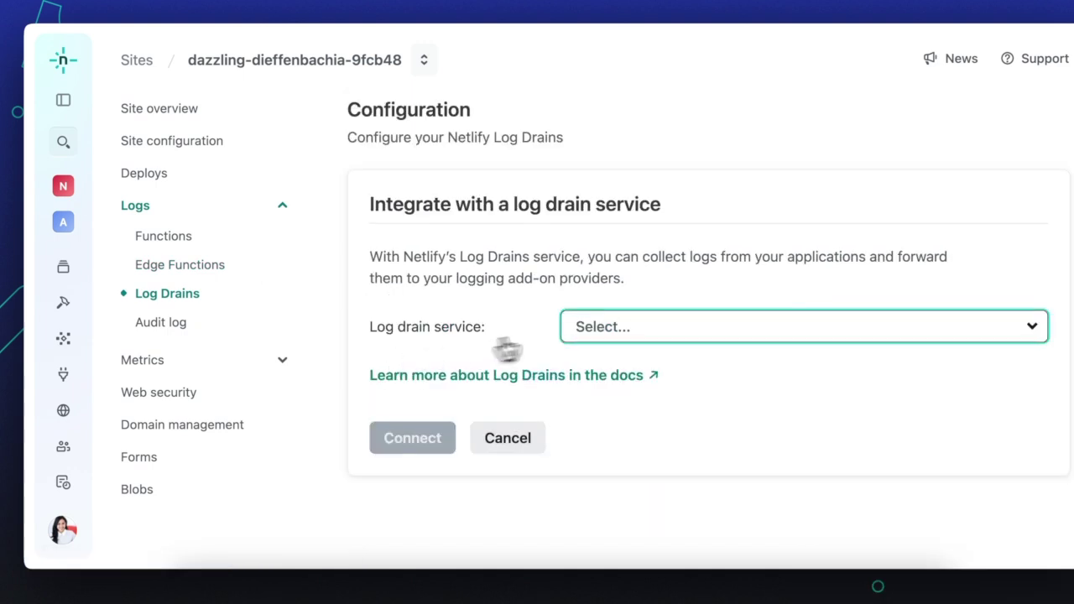
click(587, 333)
click(597, 359)
scroll(537, 420, down, 1)
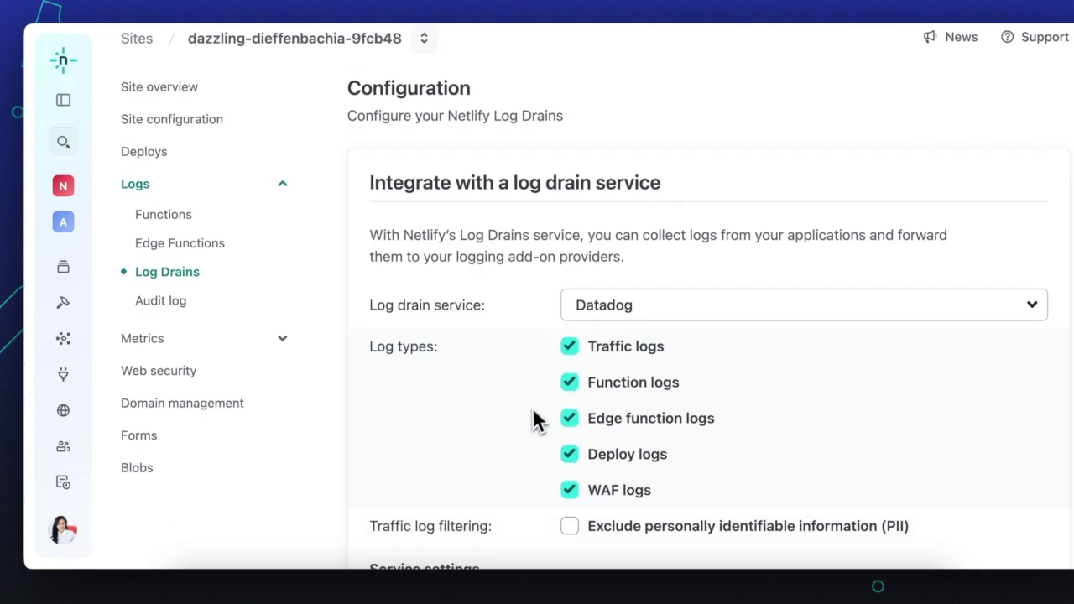
Keep WAF logs included in the log types and paste the Datadog API key into the service settings
scroll(534, 419, down, 2)
click(569, 401)
click(570, 398)
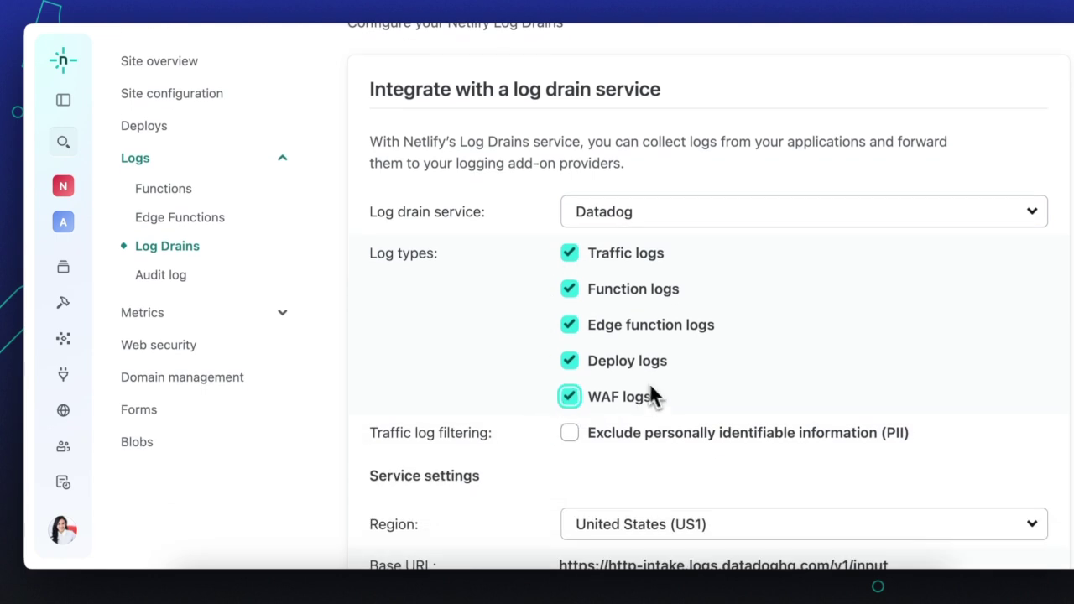
scroll(543, 455, down, 5)
click(595, 398)
key(ctrl+v)
scroll(506, 448, down, 2)
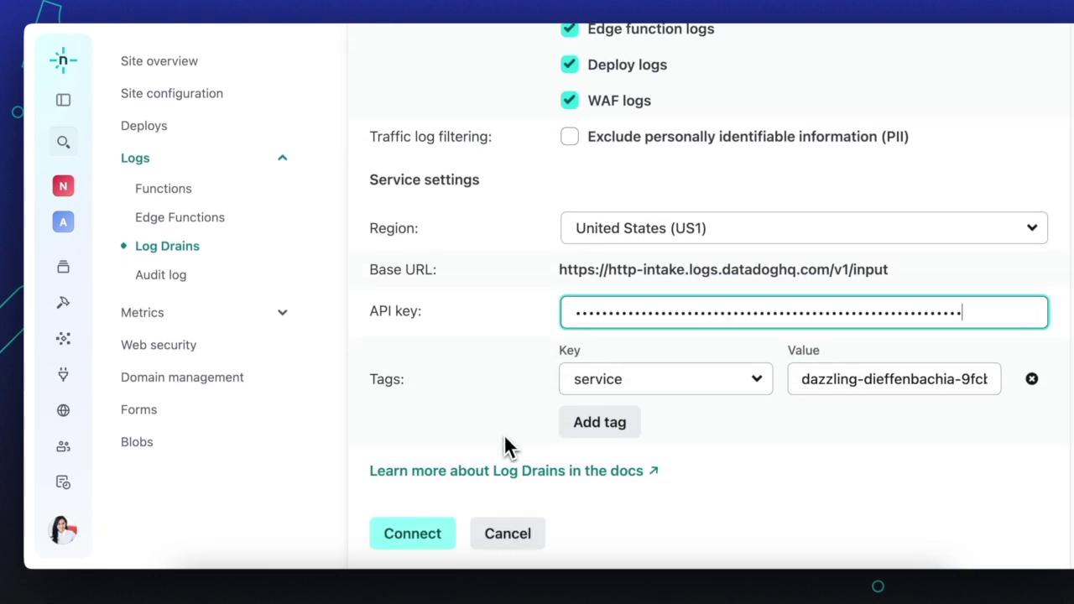
scroll(503, 447, down, 2)
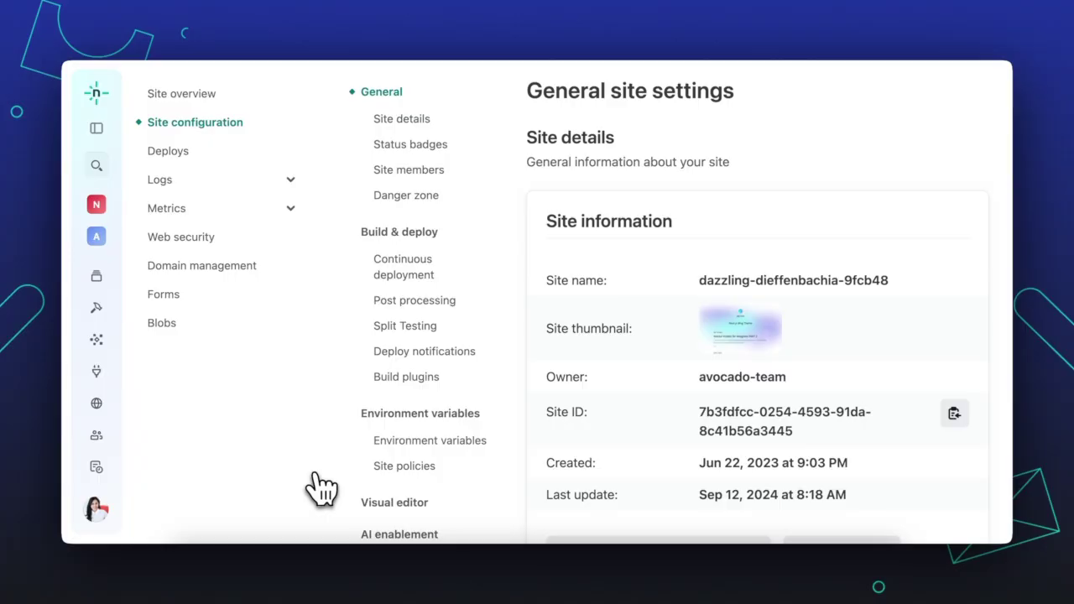
Open the Web Application Firewall configuration in the site's settings and enable baseline ruleset protection
scroll(527, 460, down, 4)
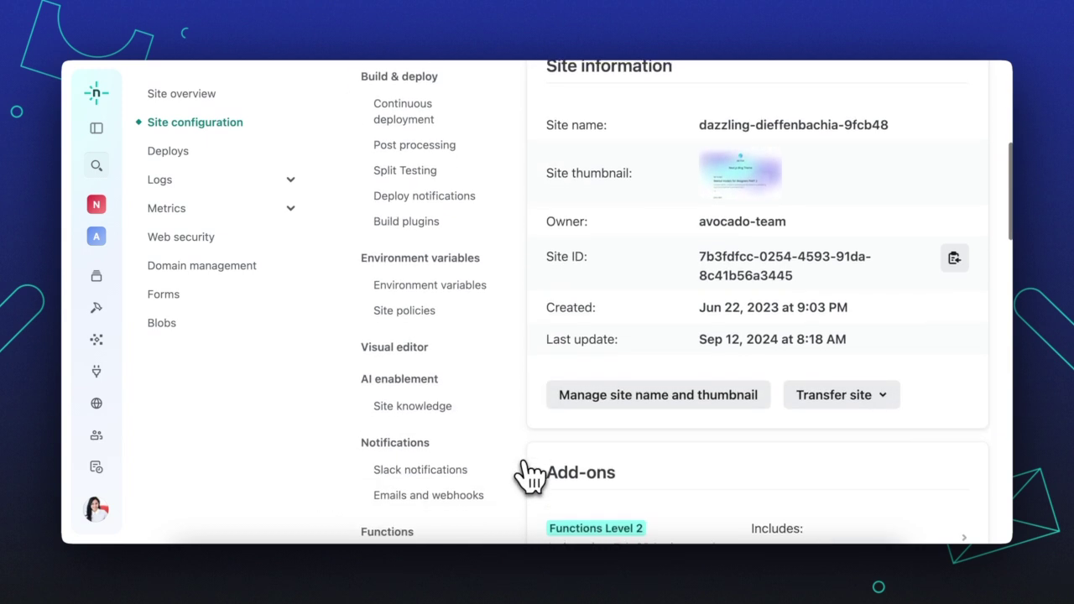
scroll(529, 475, down, 3)
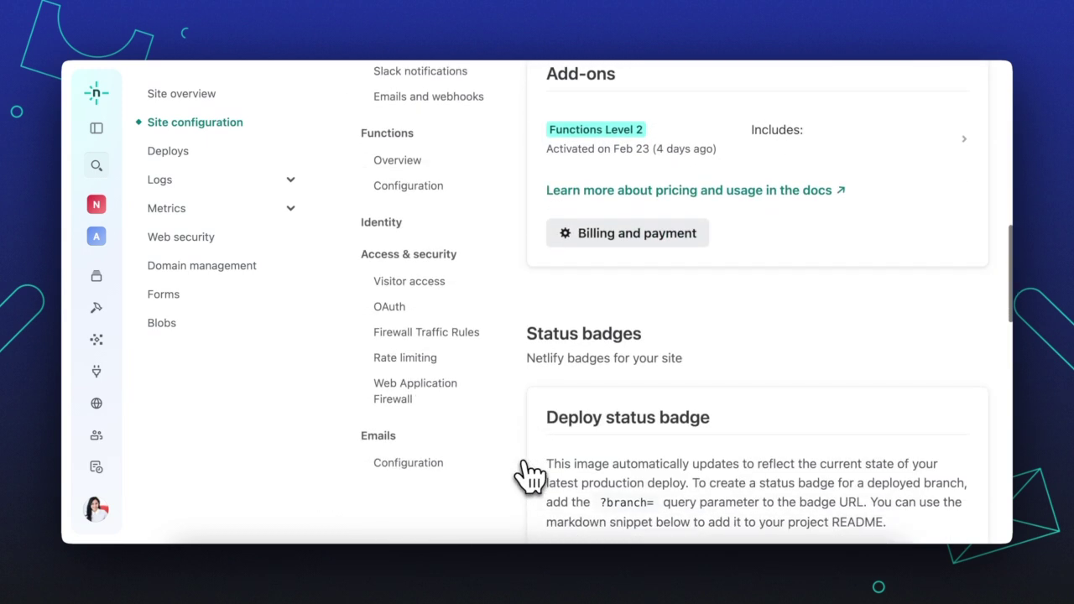
click(428, 397)
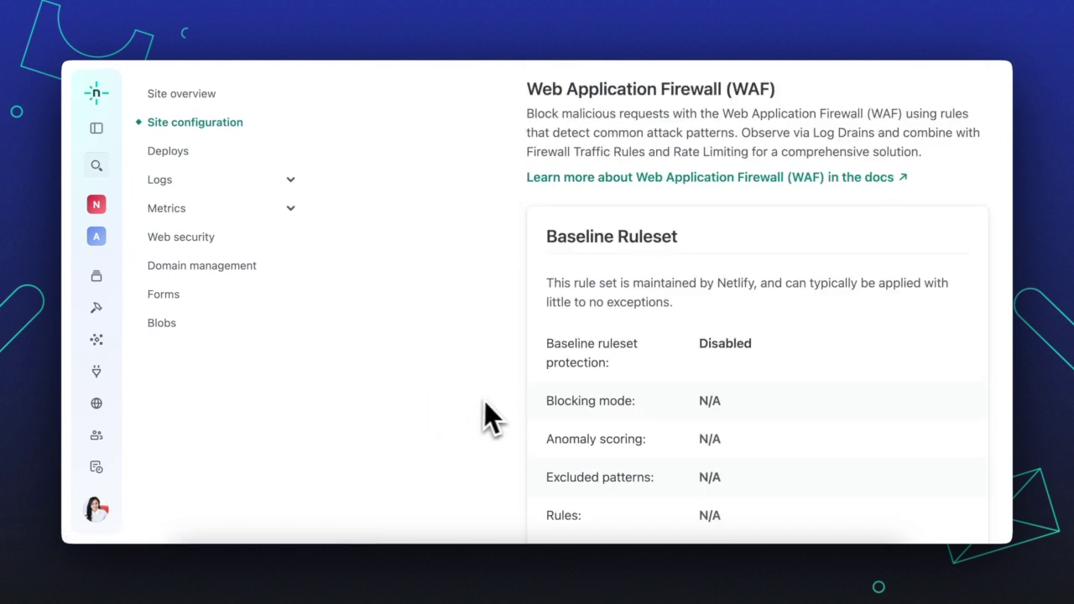
scroll(491, 403, down, 1)
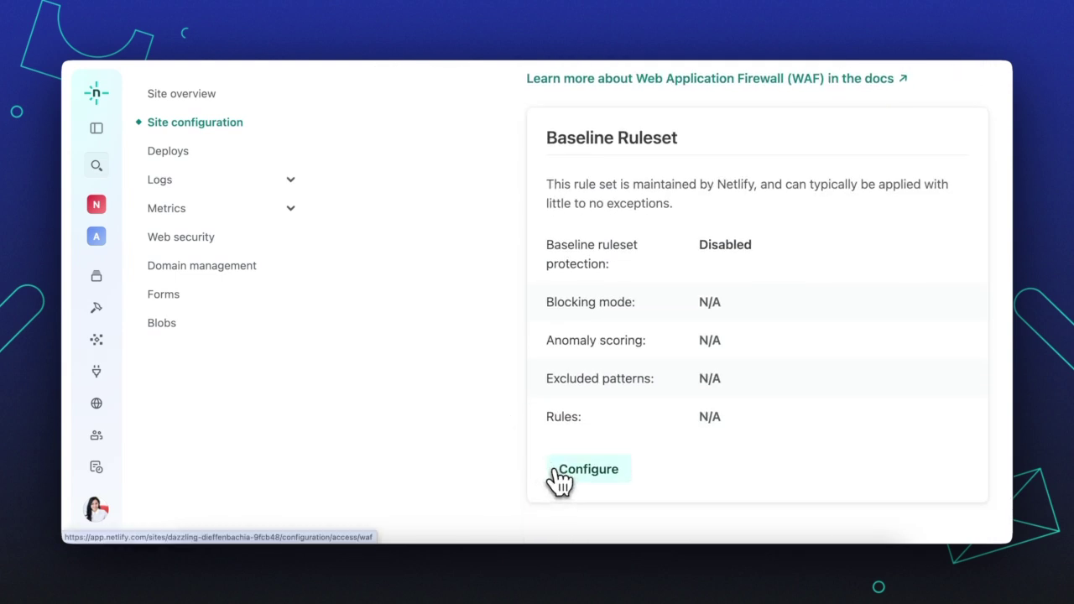
click(555, 474)
scroll(384, 453, down, 1)
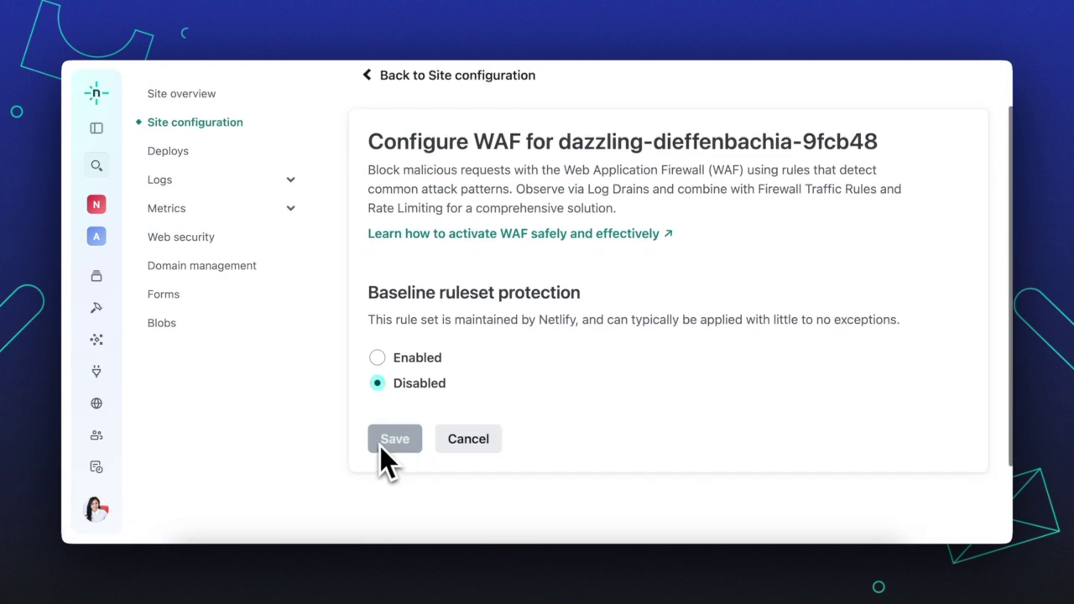
click(379, 360)
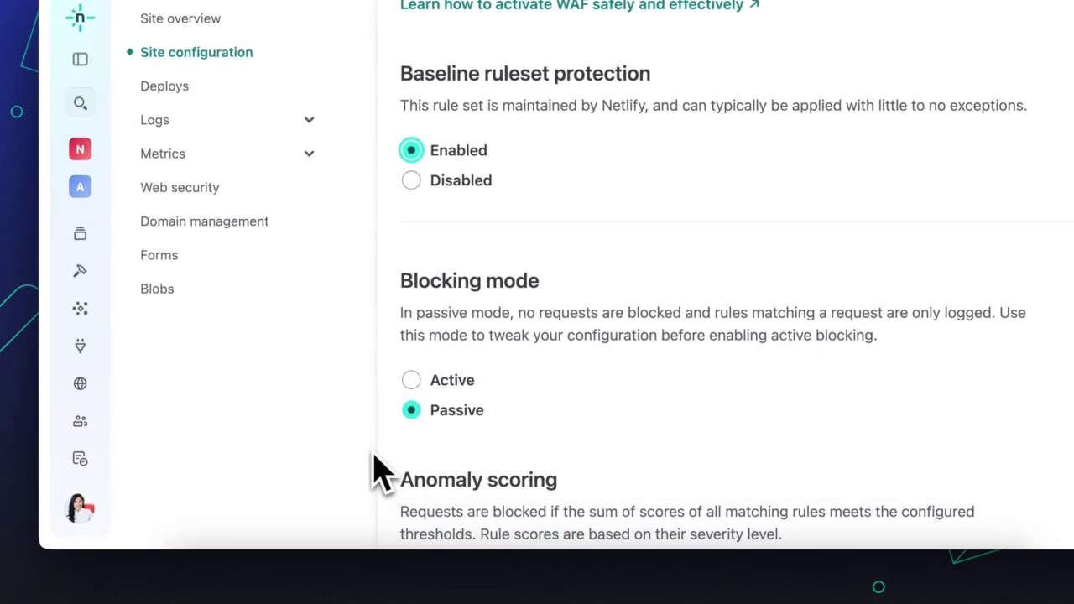
Try the Active blocking mode for the firewall and return it to Passive
scroll(375, 457, down, 2)
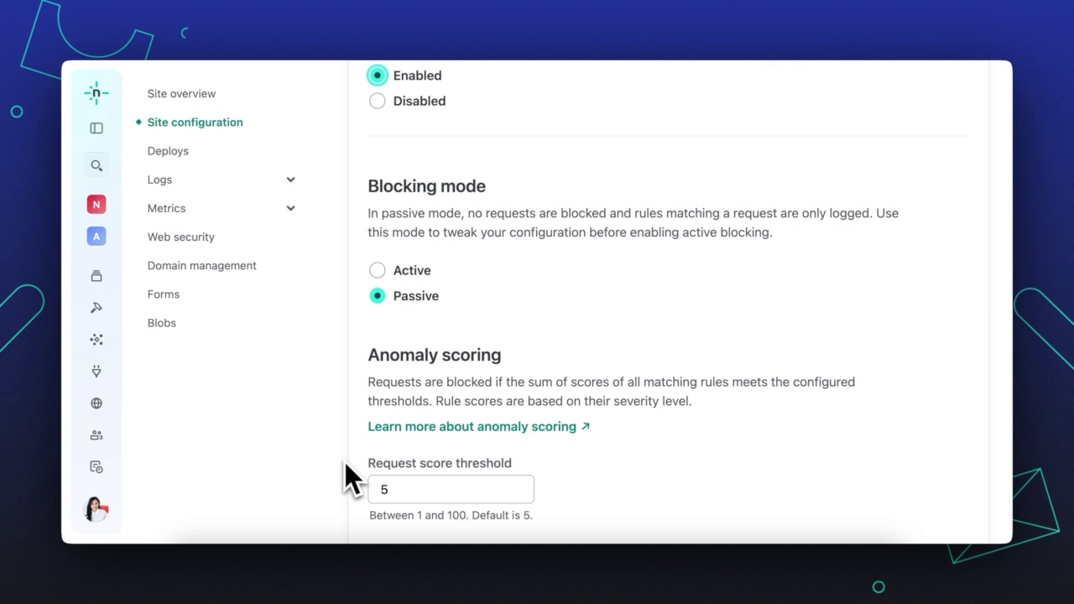
scroll(345, 462, down, 2)
key(Up)
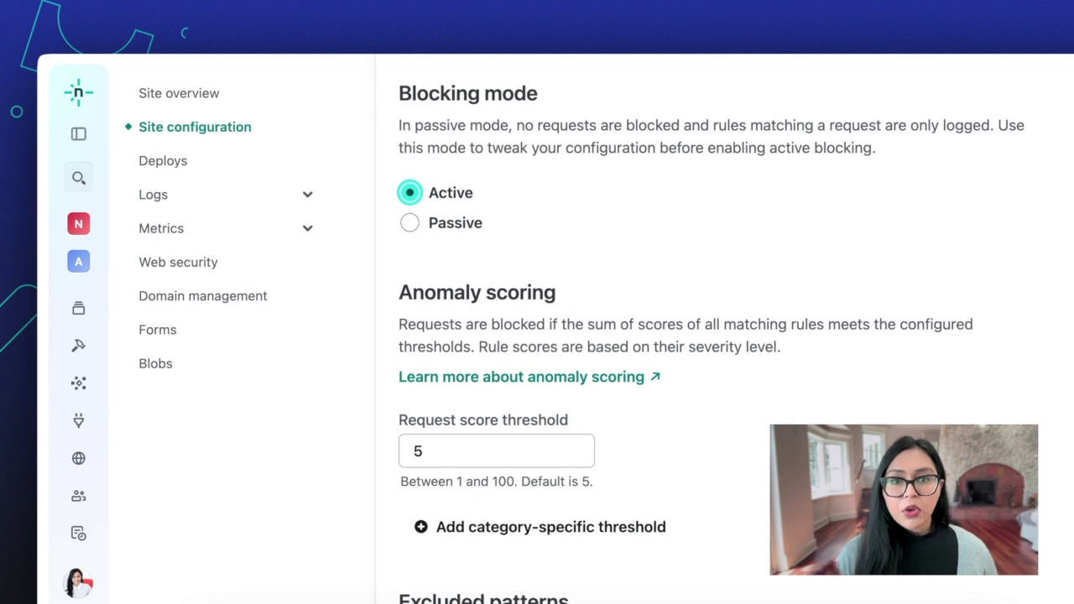
key(Down)
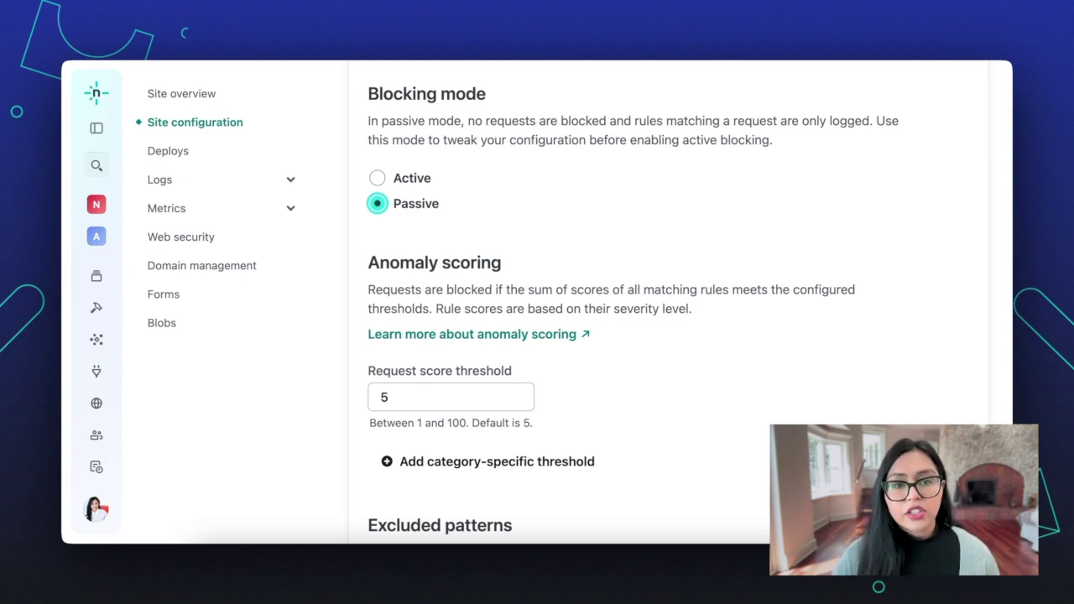
Review the firewall's anomaly scoring, excluded patterns and rules sections
scroll(338, 444, down, 1)
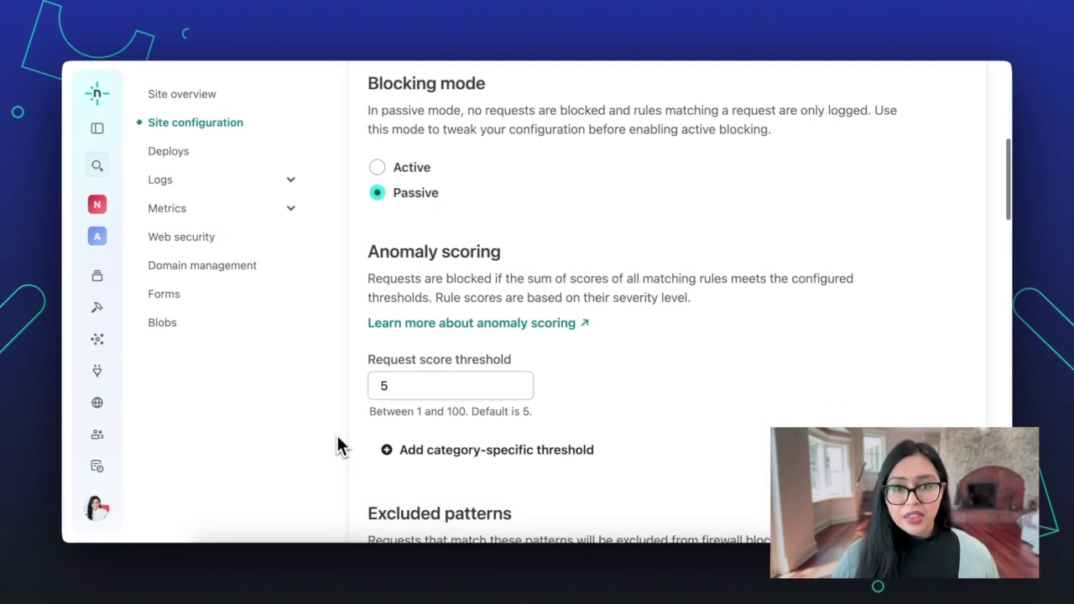
scroll(338, 444, down, 4)
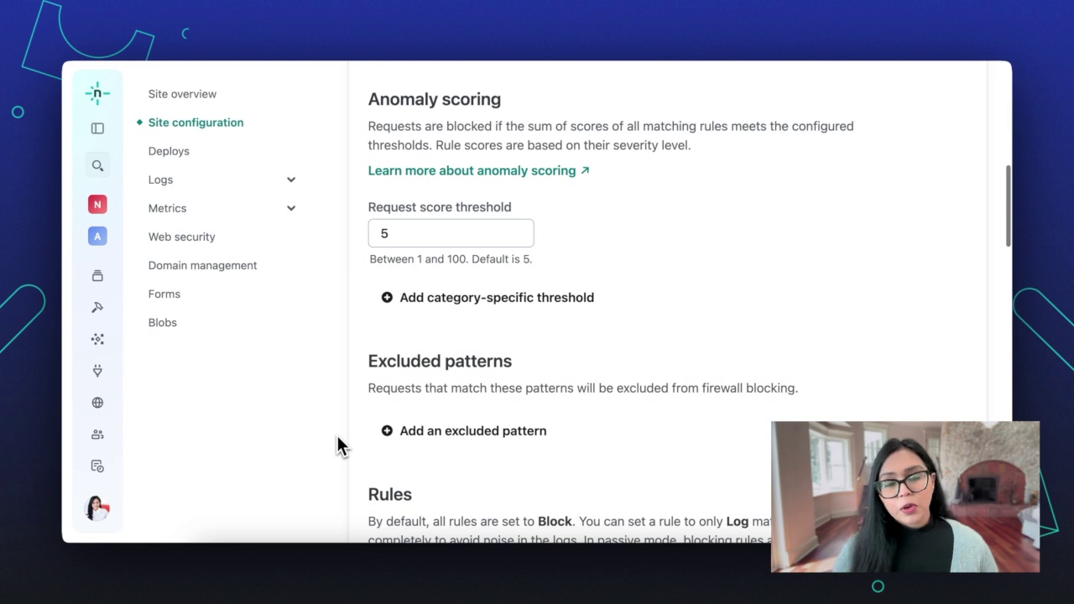
scroll(339, 445, down, 3)
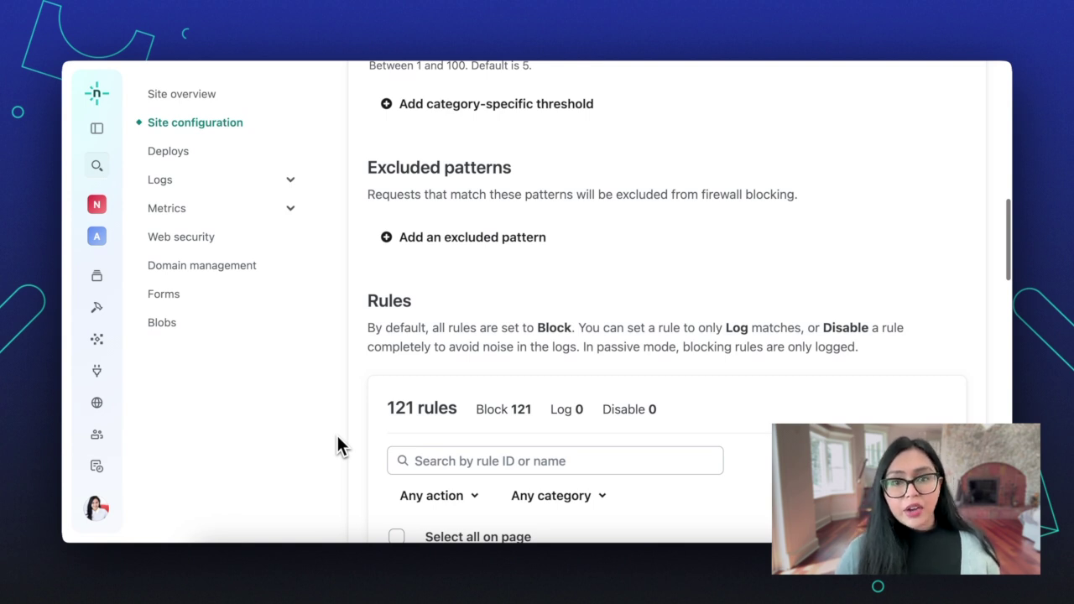
scroll(338, 444, down, 3)
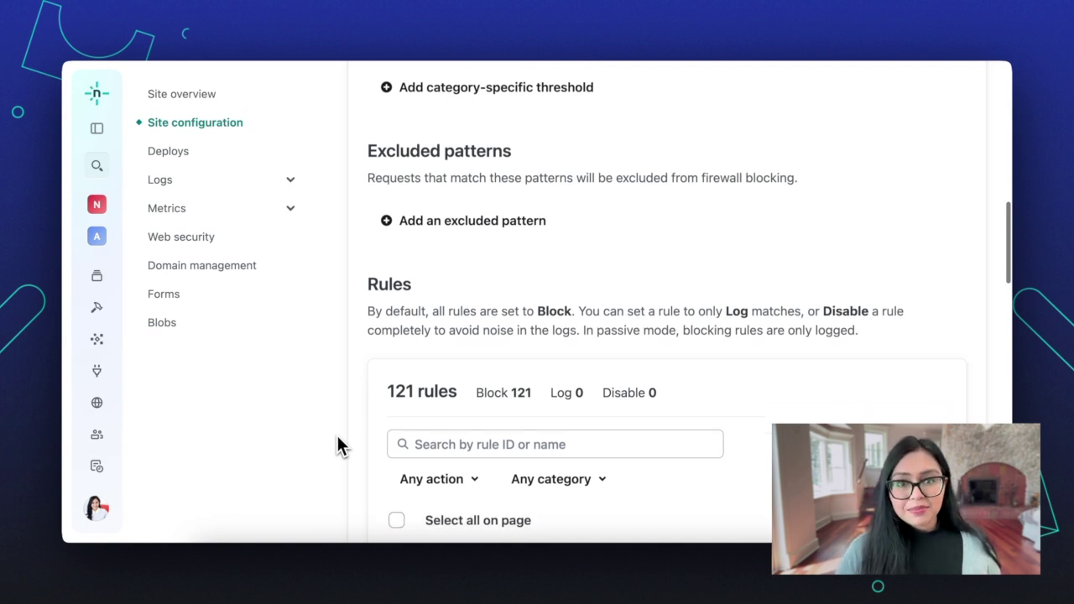
scroll(338, 445, down, 3)
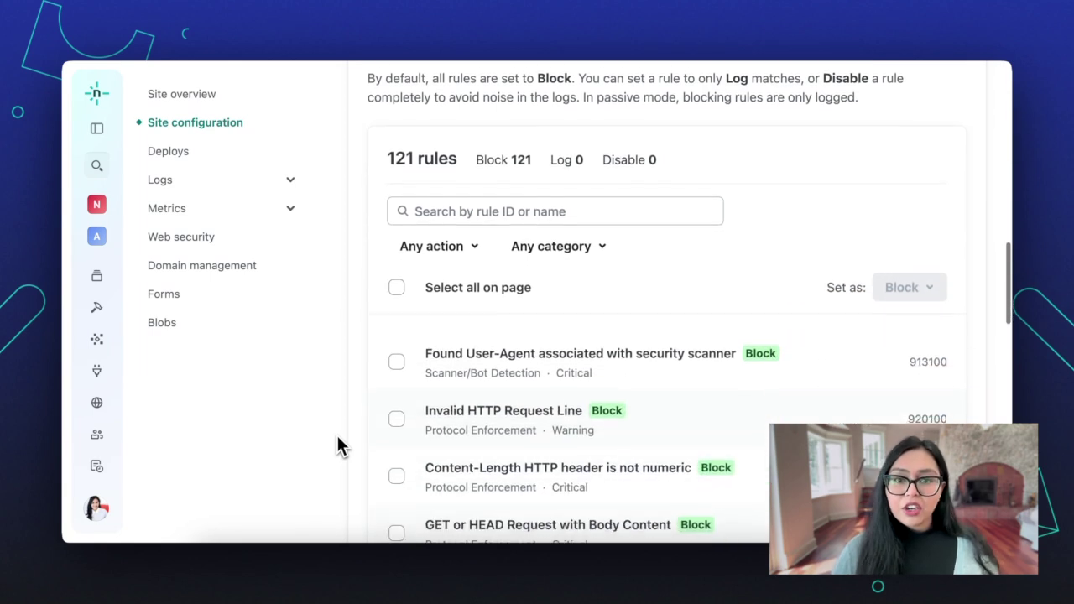
scroll(338, 445, down, 1)
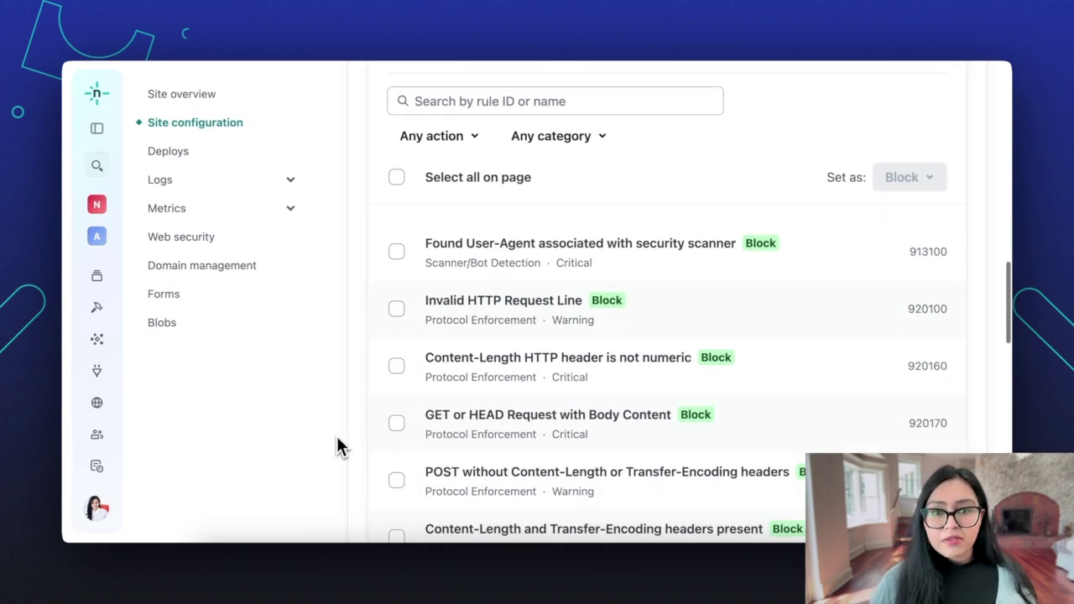
Select all rules on the page and try the Log and Disable actions before setting them back to Block
click(398, 178)
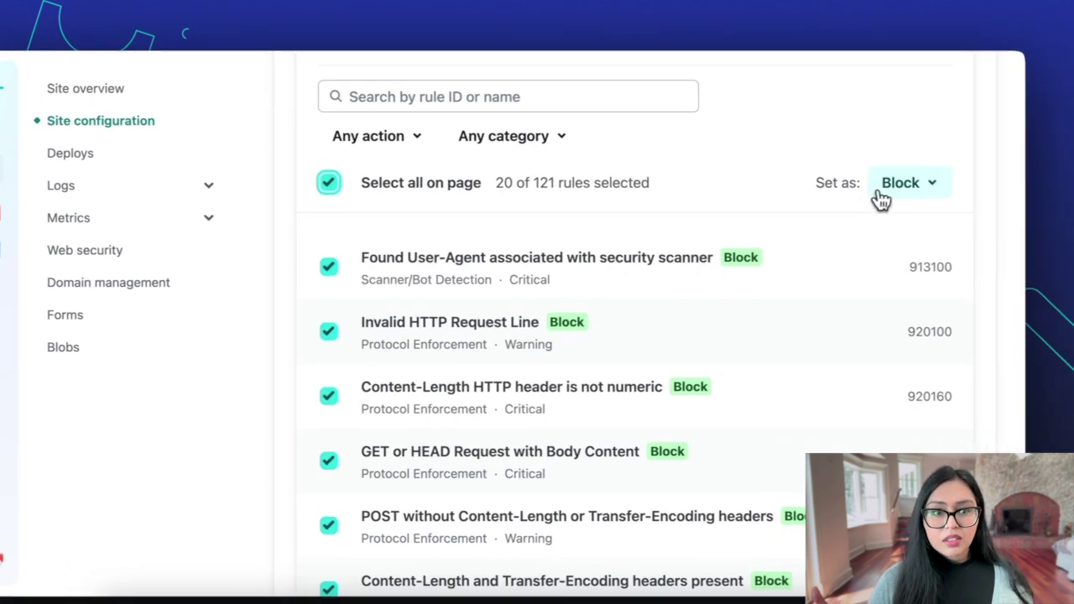
click(923, 190)
click(829, 251)
click(892, 183)
click(838, 290)
click(892, 183)
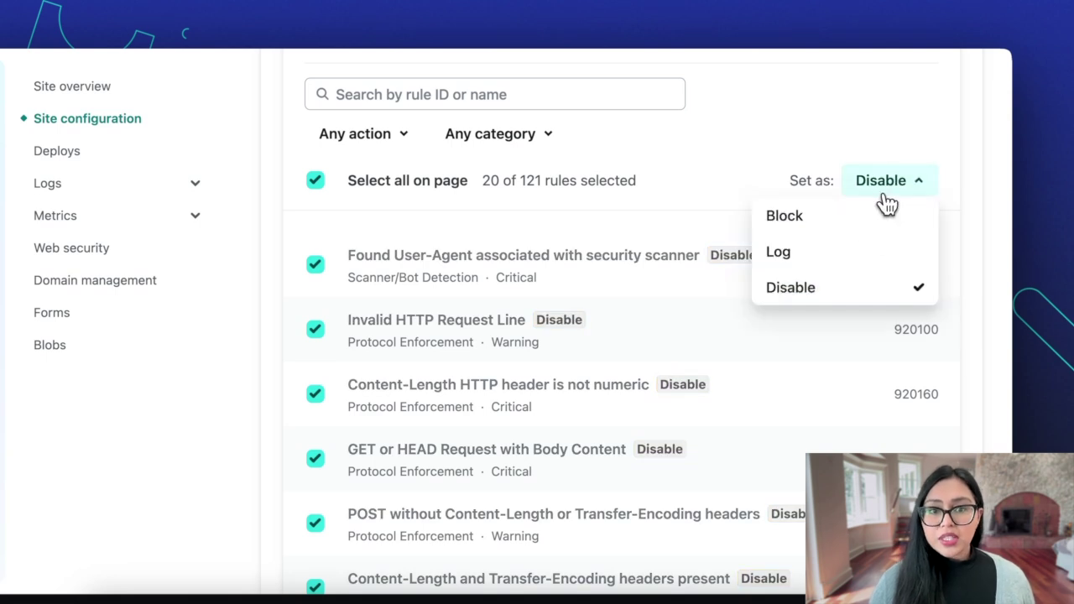
click(844, 216)
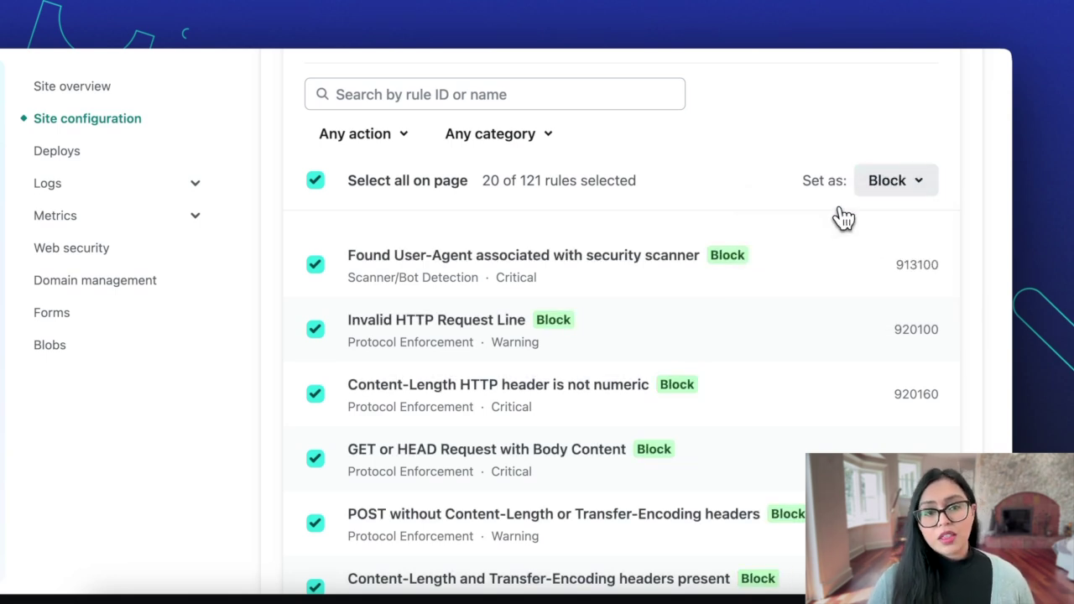
Save the Web Application Firewall configuration for the site
scroll(843, 216, down, 5)
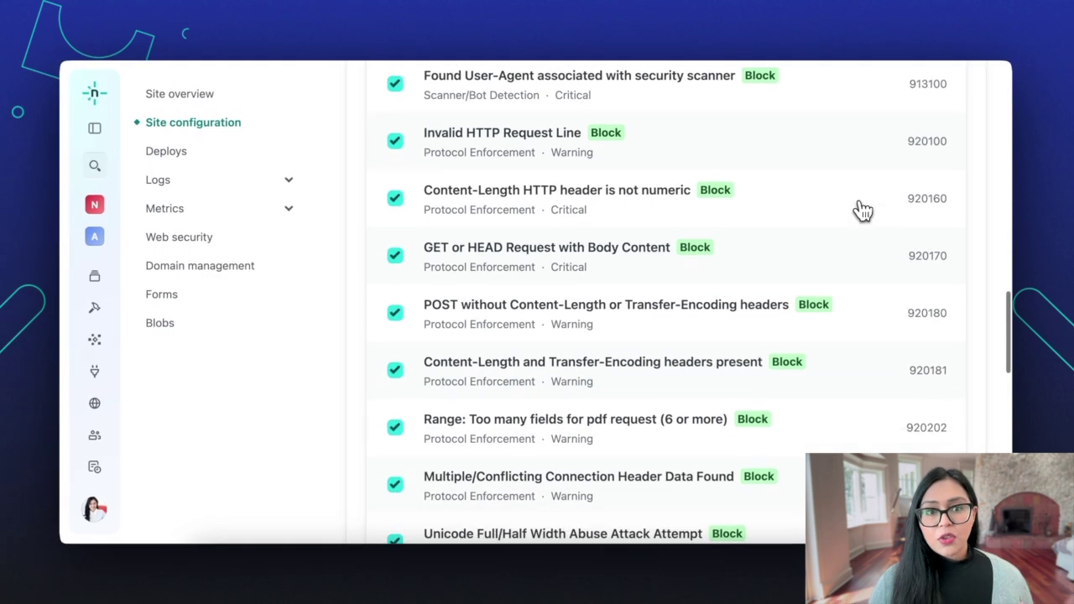
scroll(863, 210, down, 6)
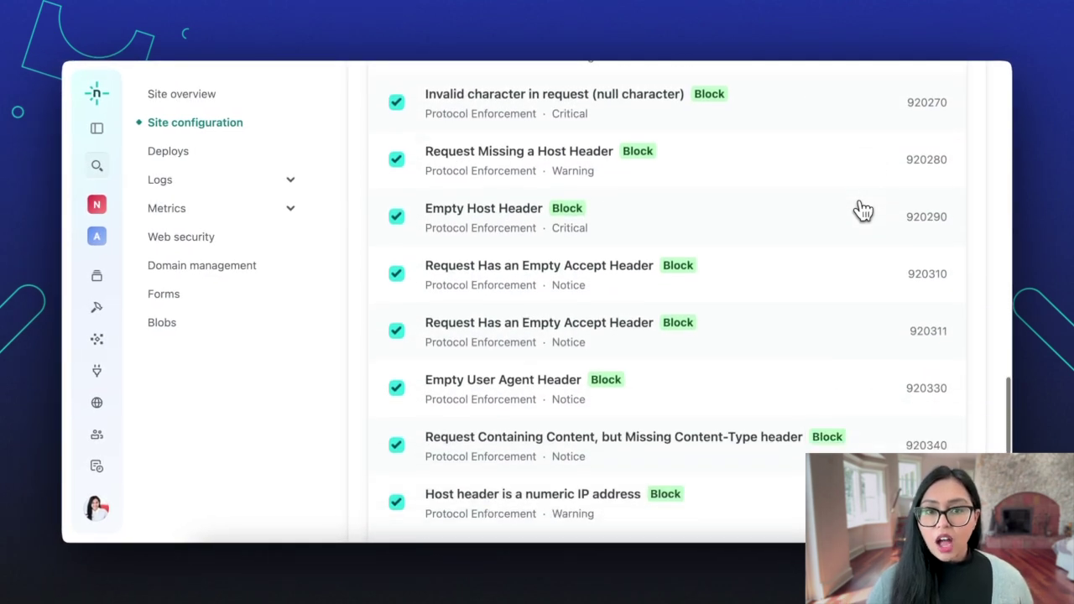
scroll(863, 210, down, 2)
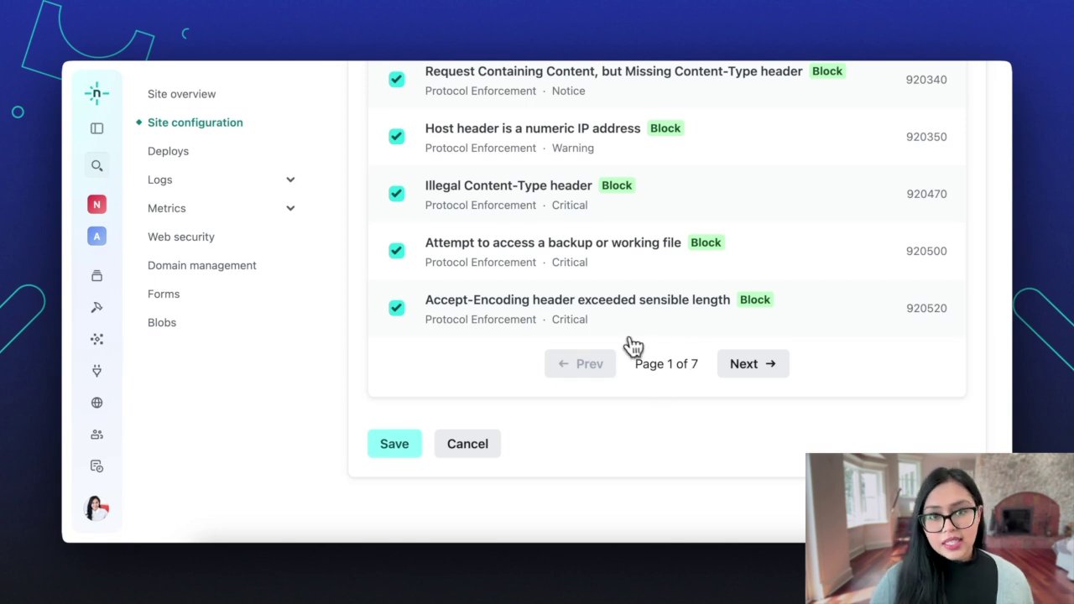
click(416, 452)
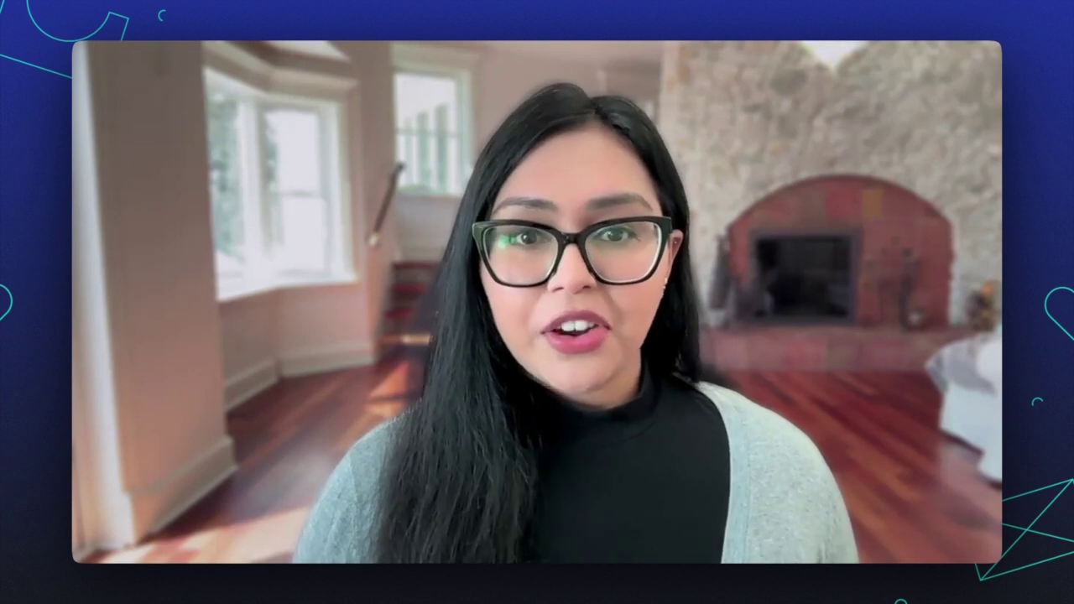